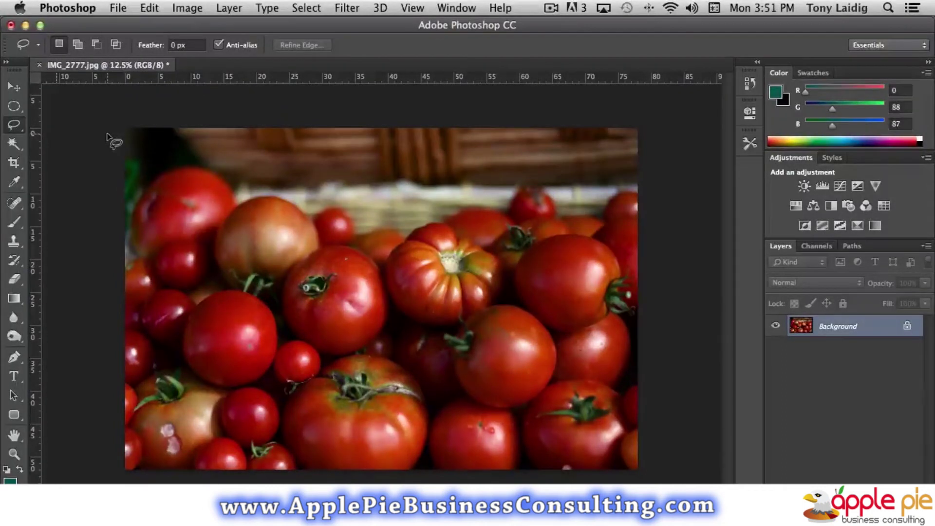
Step: Browse the lasso modes, then draw and discard a freehand outline around the left-centre tomato
left_click(15, 126)
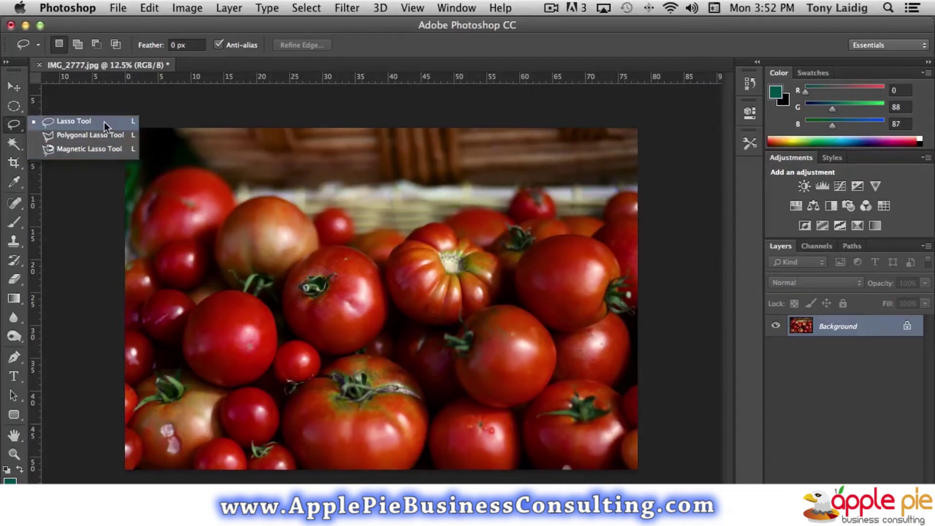
left_click(18, 126)
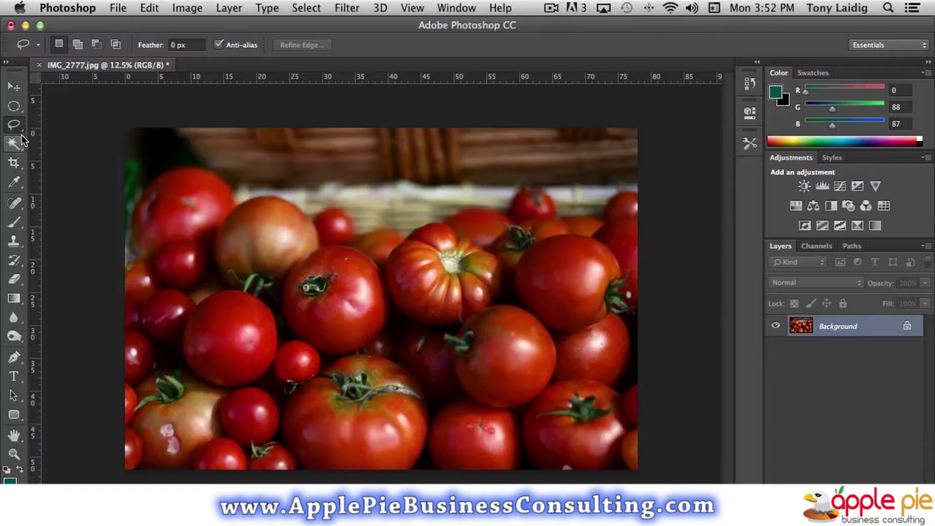
left_click_drag(14, 125, 104, 126)
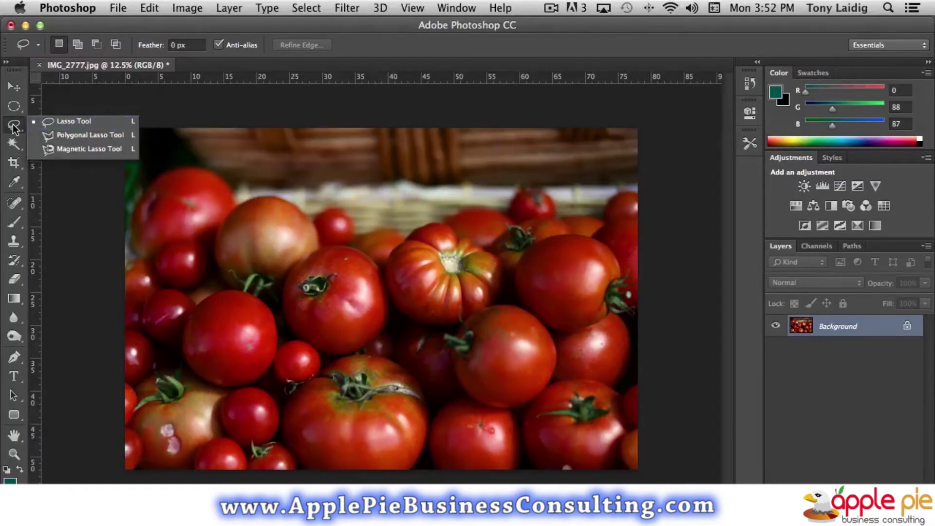
left_click(13, 124)
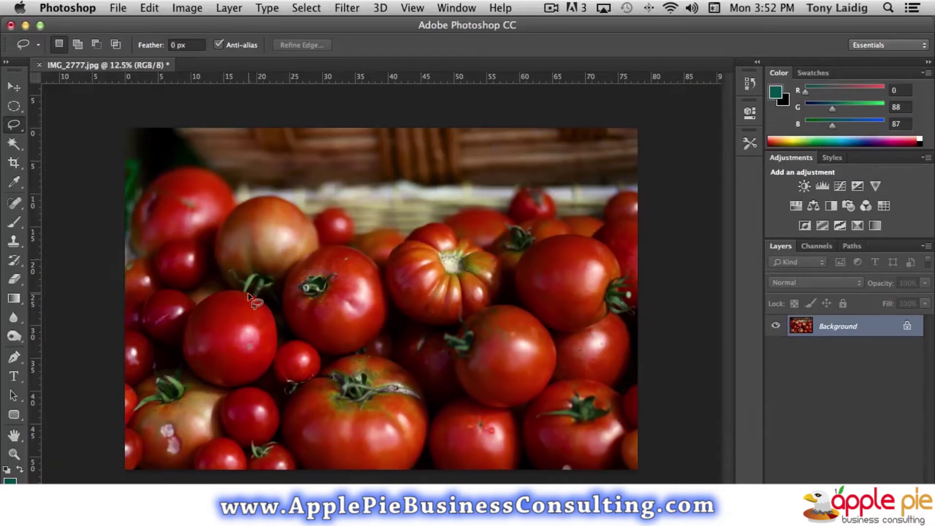
mouse_move(216, 293)
left_mouse_down()
mouse_move(183, 341)
mouse_move(202, 381)
mouse_move(251, 384)
mouse_move(278, 349)
mouse_move(270, 304)
mouse_move(248, 294)
left_mouse_up()
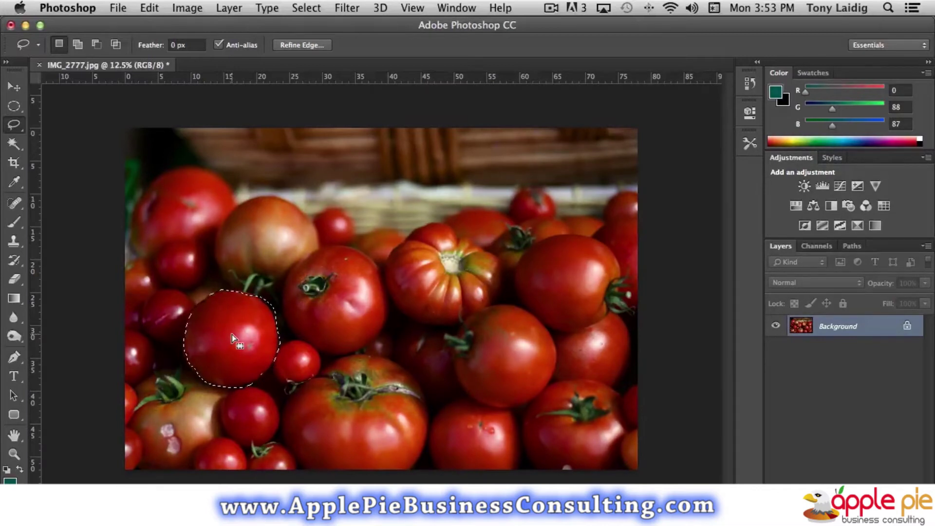
key("super+d")
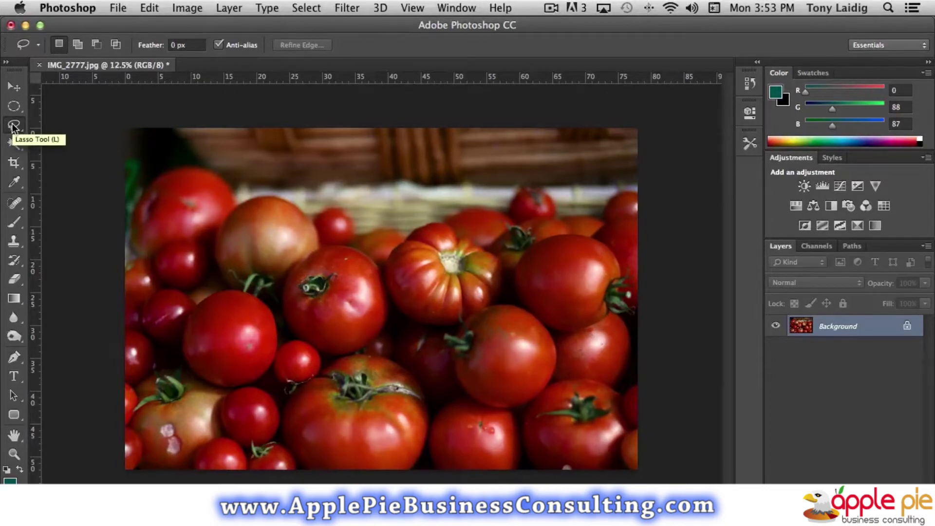
Step: Zoom to 25% on the large central tomato and switch to the Polygonal Lasso Tool
key("super+plus")
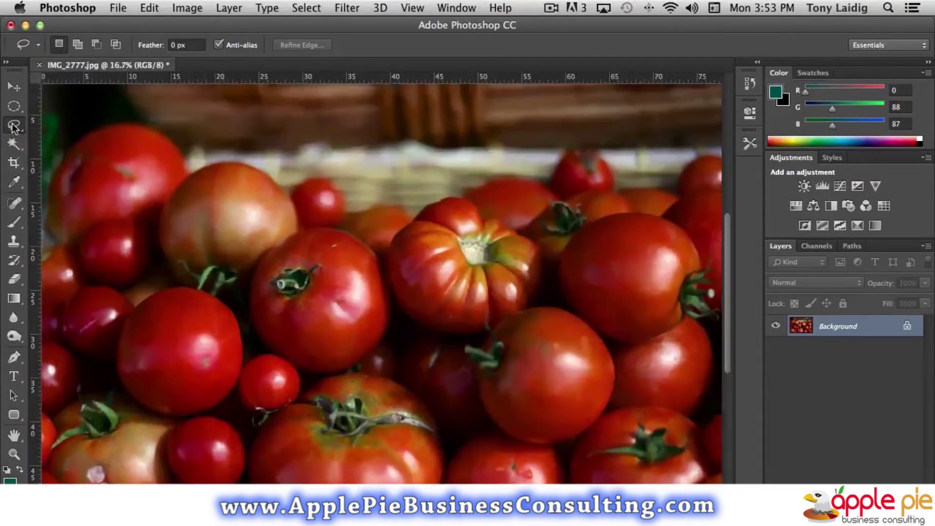
key("super+plus")
left_click_drag(109, 313, 428, 224)
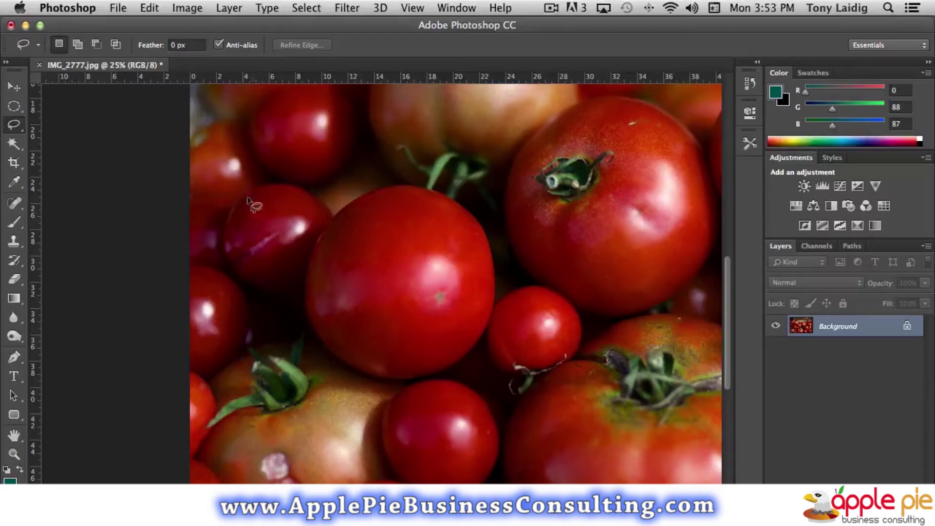
left_click(16, 125)
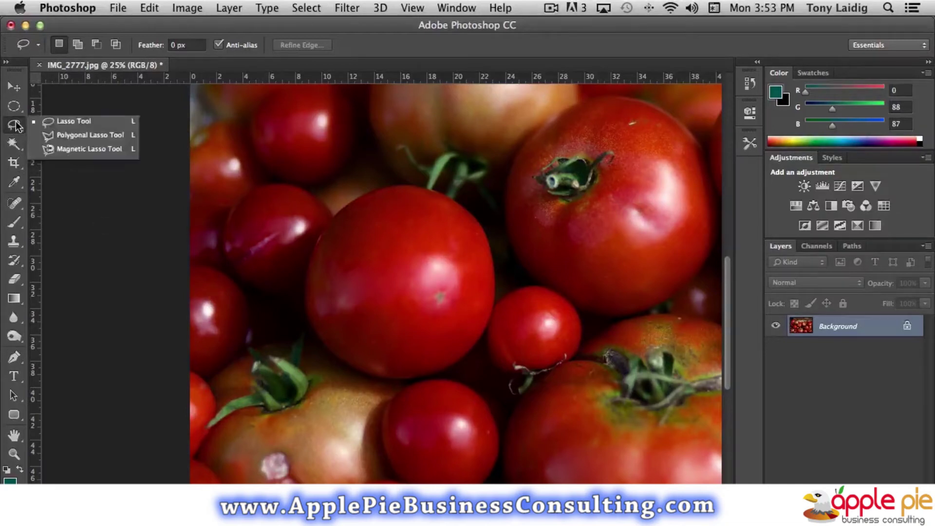
left_click(87, 139)
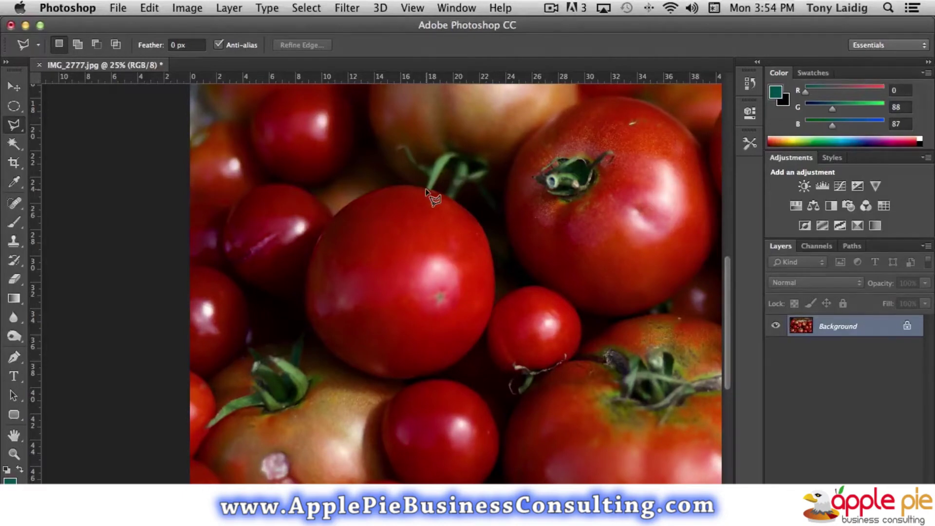
Step: Draw a trial five-corner polygonal selection around the central tomato, then deselect it
left_click(573, 123)
left_click(324, 120)
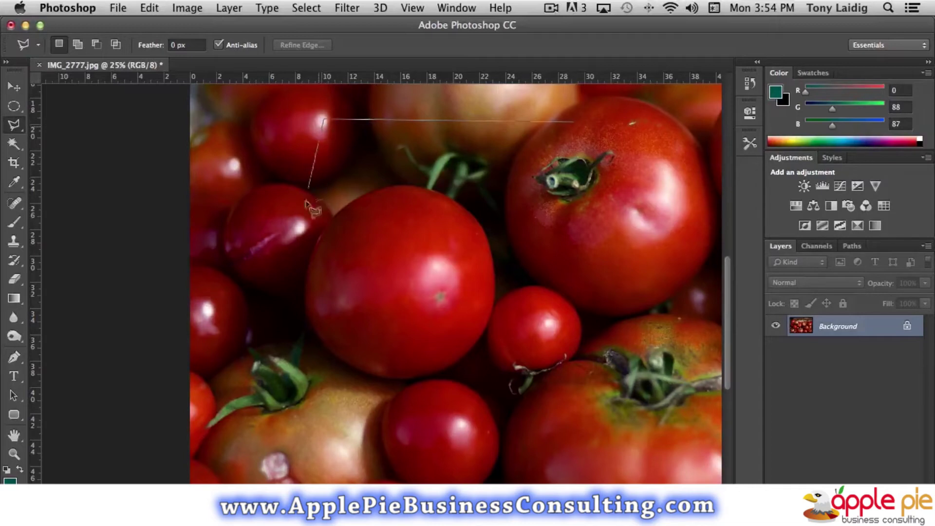
left_click(266, 230)
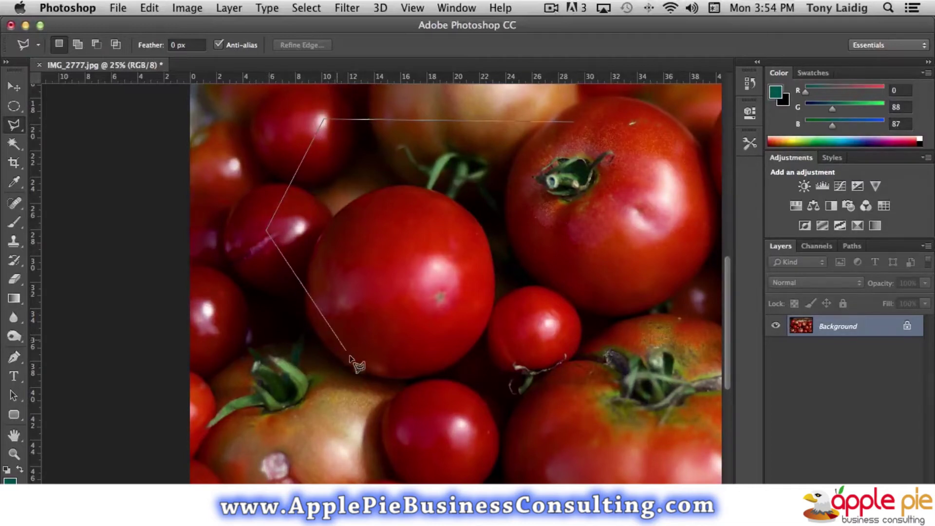
left_click(362, 368)
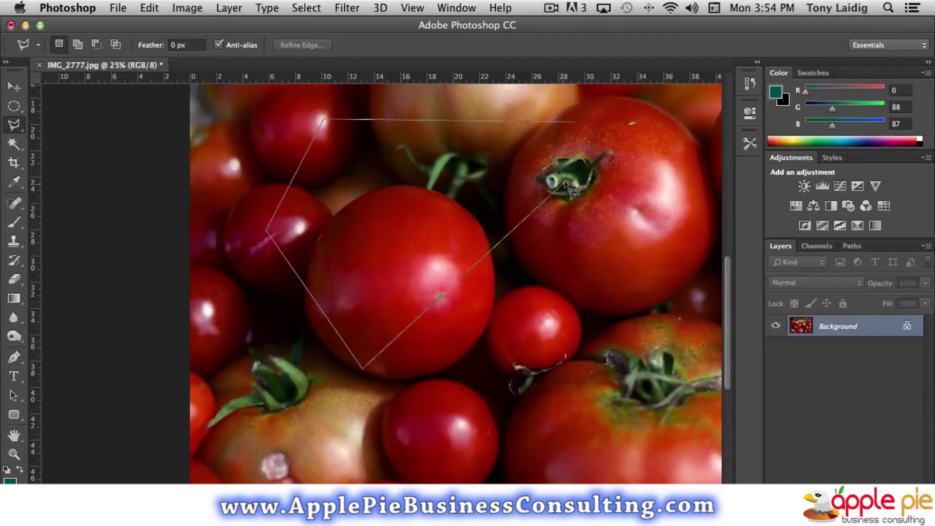
left_click(574, 125)
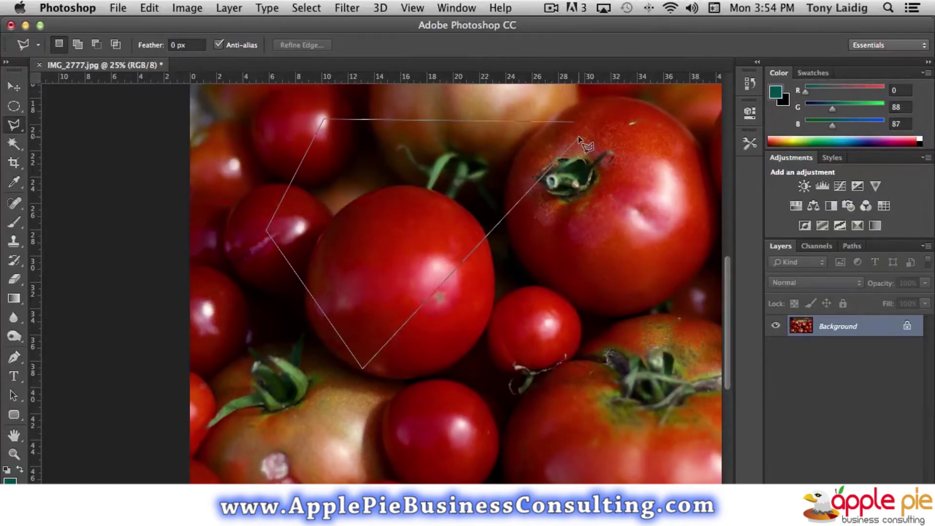
left_click(579, 139)
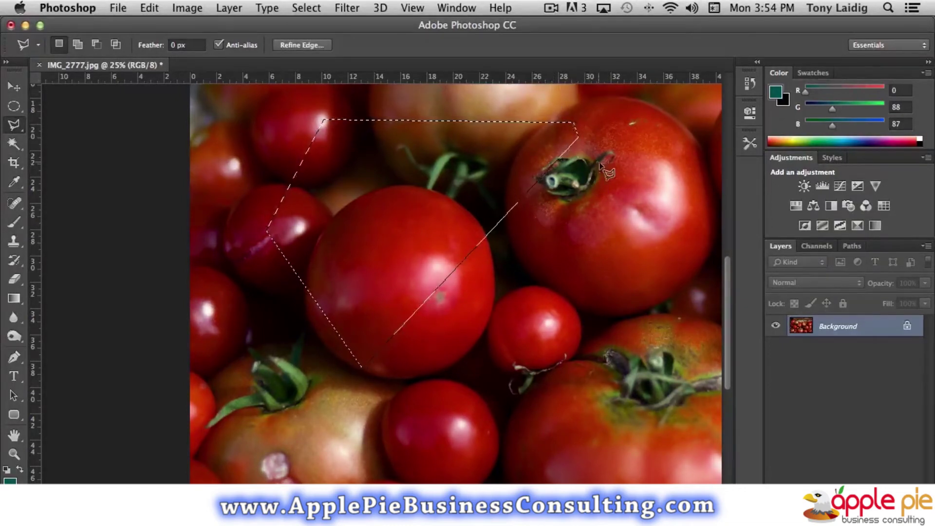
key("super+d")
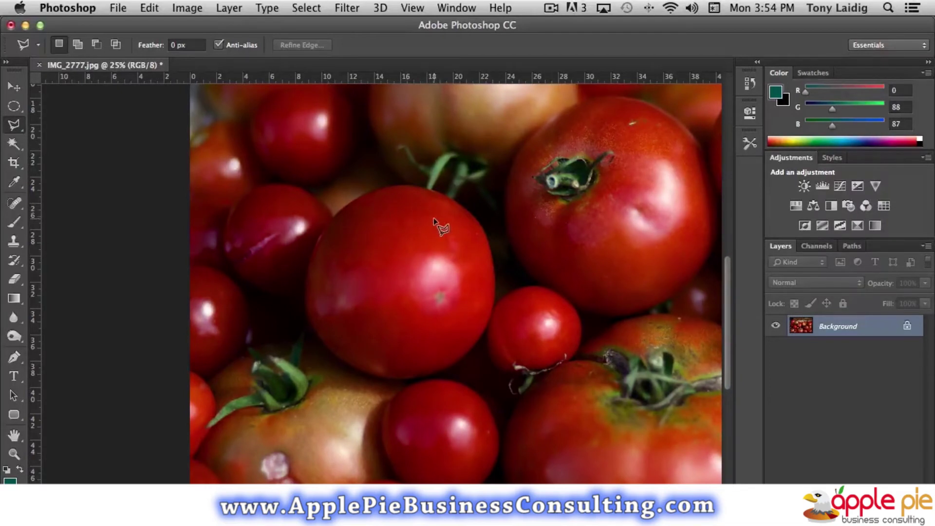
key("super+plus")
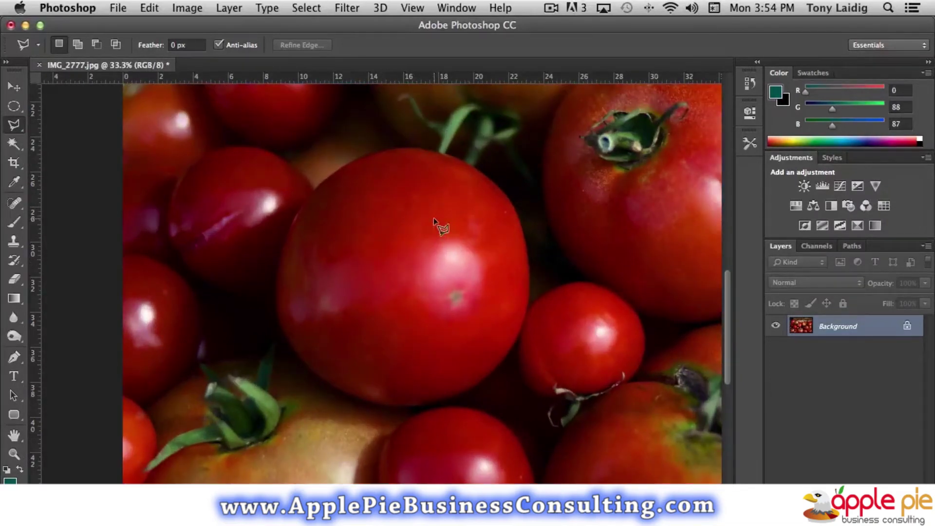
left_click(430, 151)
left_click(405, 148)
left_click(388, 149)
left_click(377, 151)
left_click(276, 283)
left_click(312, 376)
left_click(437, 404)
left_click(519, 346)
left_click(529, 244)
left_click(484, 174)
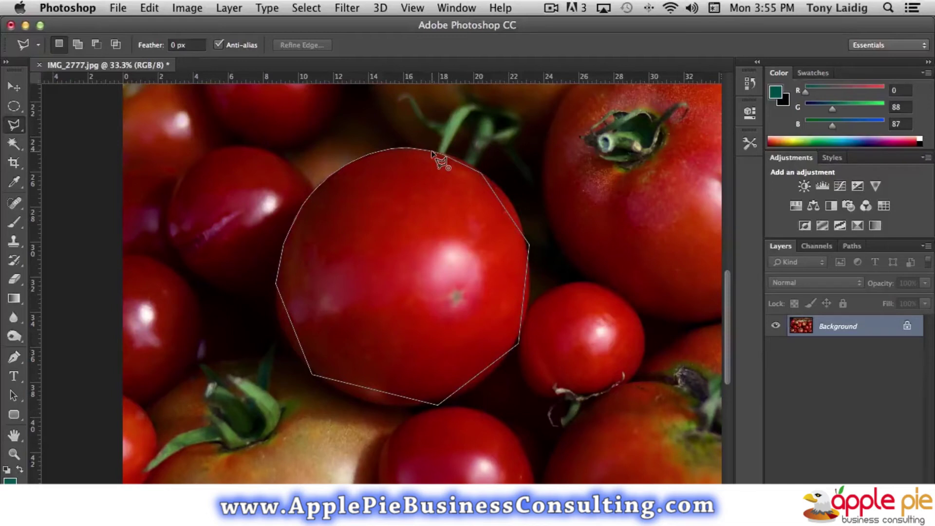
left_click(432, 153)
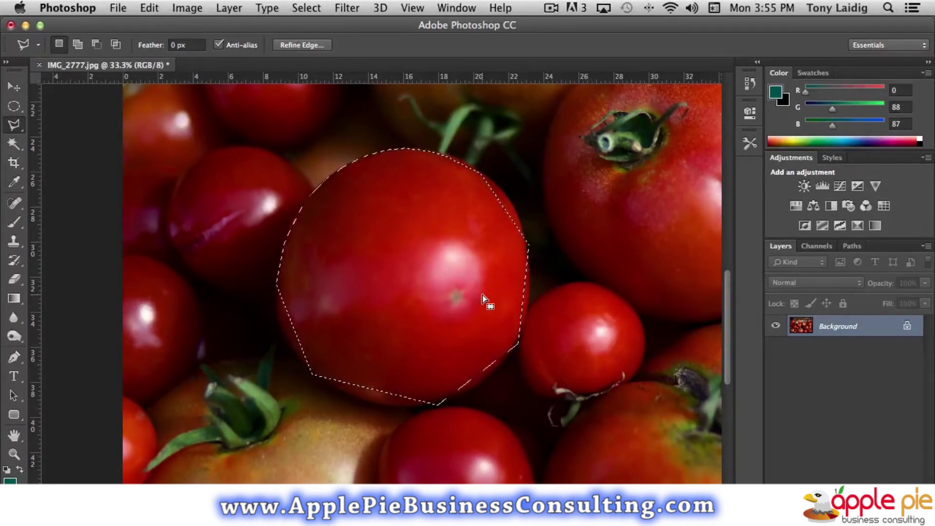
key("ctrl+d")
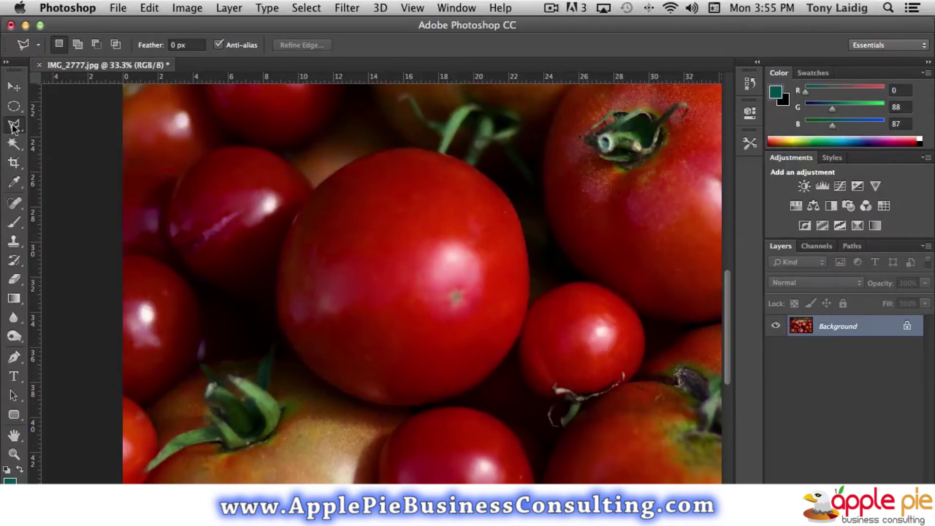
Step: Trace the large central tomato's edge with the Magnetic Lasso Tool and close the outline
left_click(14, 125)
left_click(104, 148)
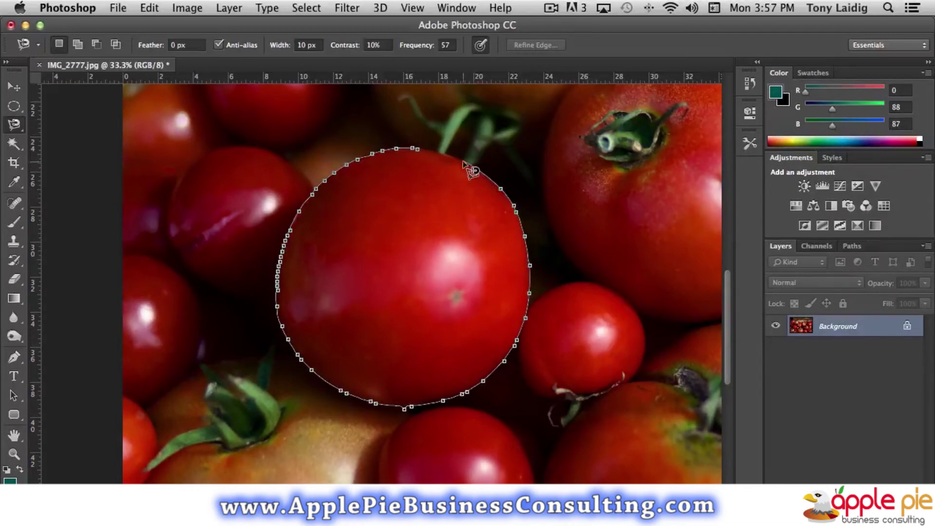
left_click(417, 150)
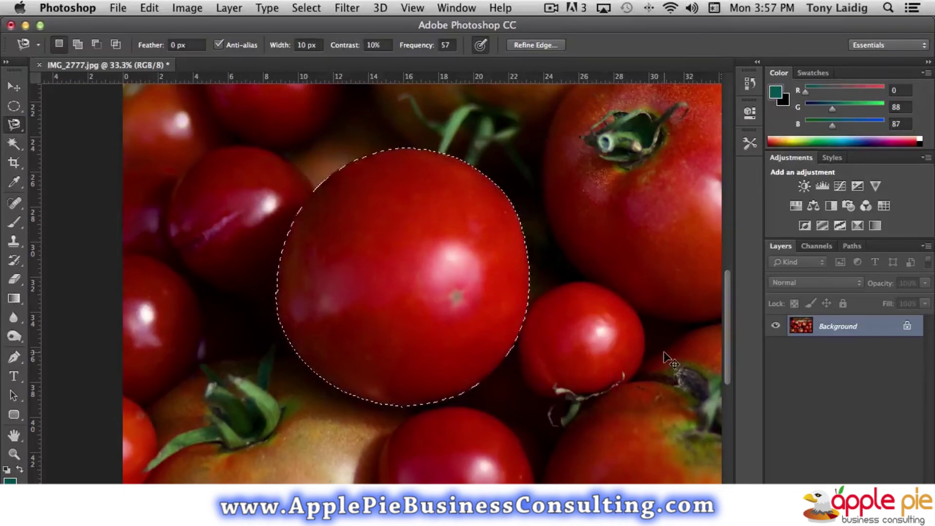
Step: Recolour the selected tomato green with Hue/Saturation at Hue +60 and Saturation -51
key("super+u")
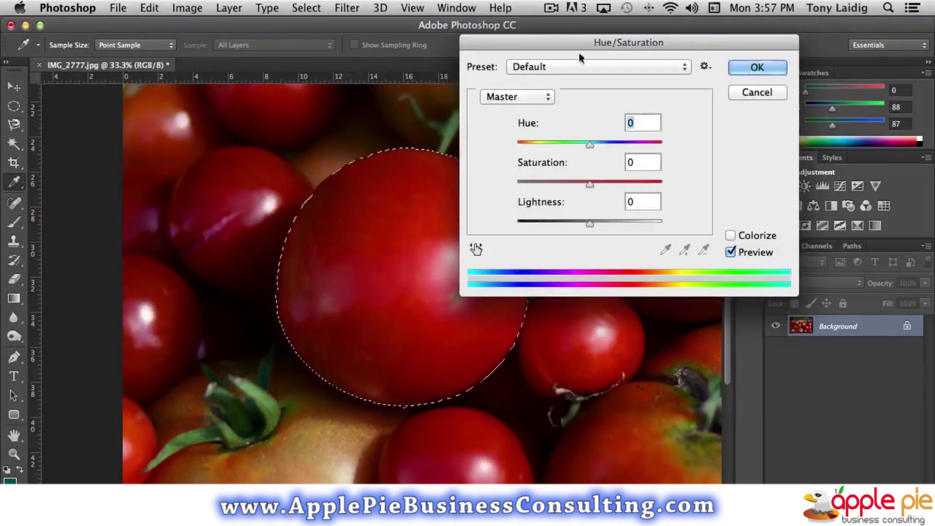
left_click_drag(563, 42, 690, 33)
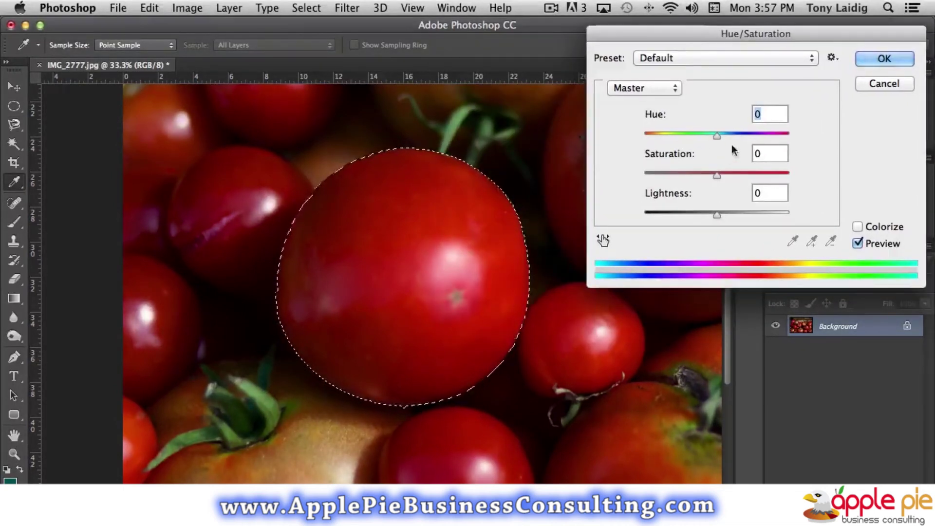
left_click_drag(717, 135, 677, 137)
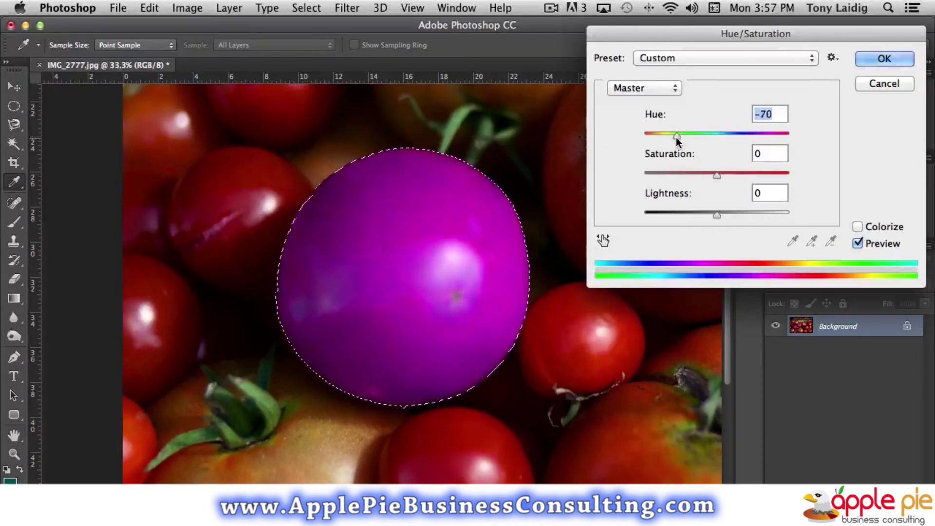
left_click_drag(717, 175, 698, 178)
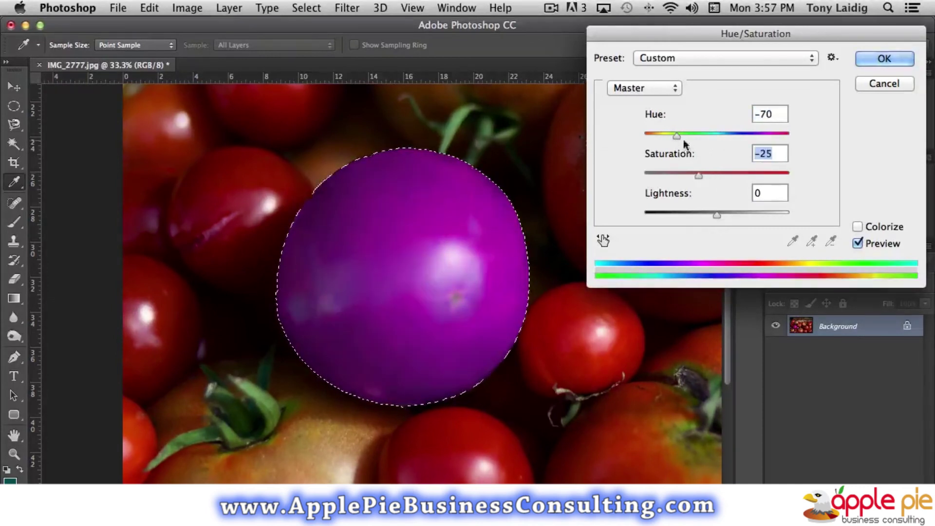
mouse_move(677, 135)
left_mouse_down()
mouse_move(648, 137)
mouse_move(761, 133)
mouse_move(753, 133)
left_mouse_up()
left_click_drag(698, 176, 680, 176)
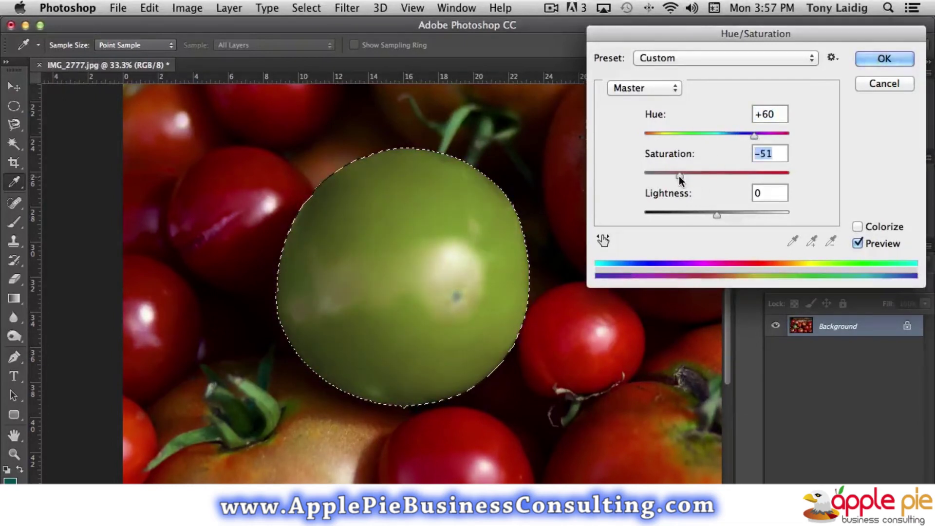
left_click(903, 60)
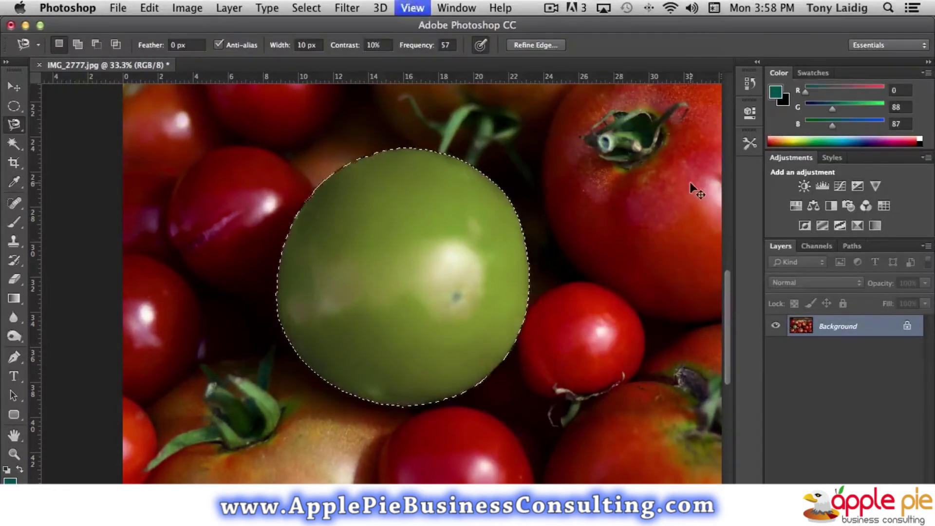
Step: Zoom out to 12.5% and deselect to see the whole basket photo
key("super+minus")
key("super+minus")
key("super+minus")
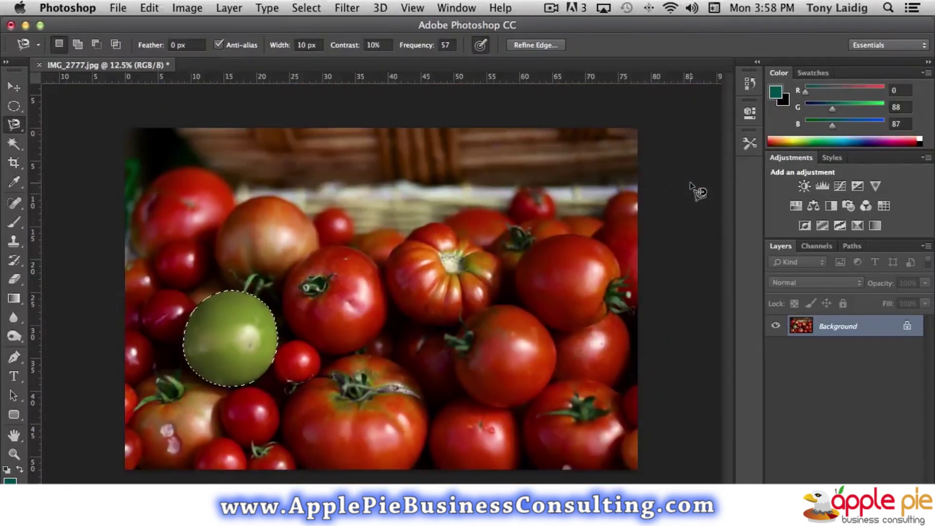
key("super+d")
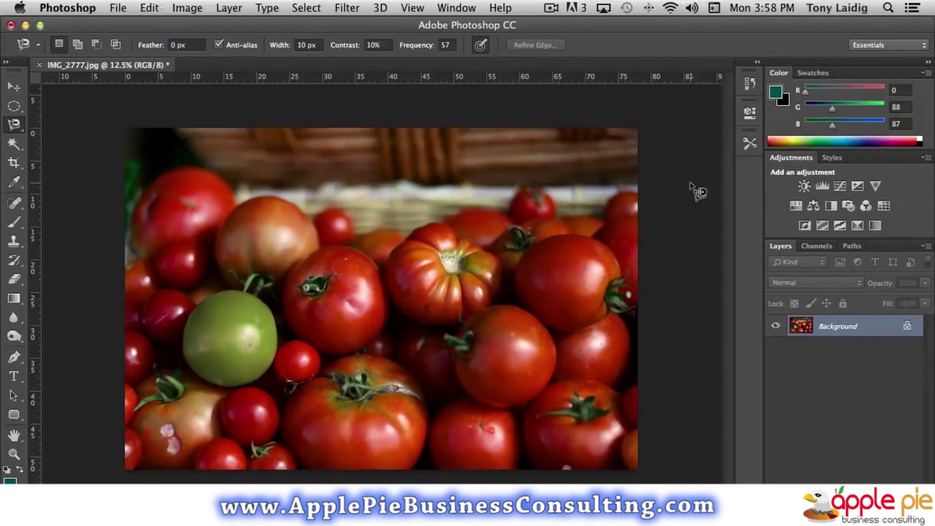